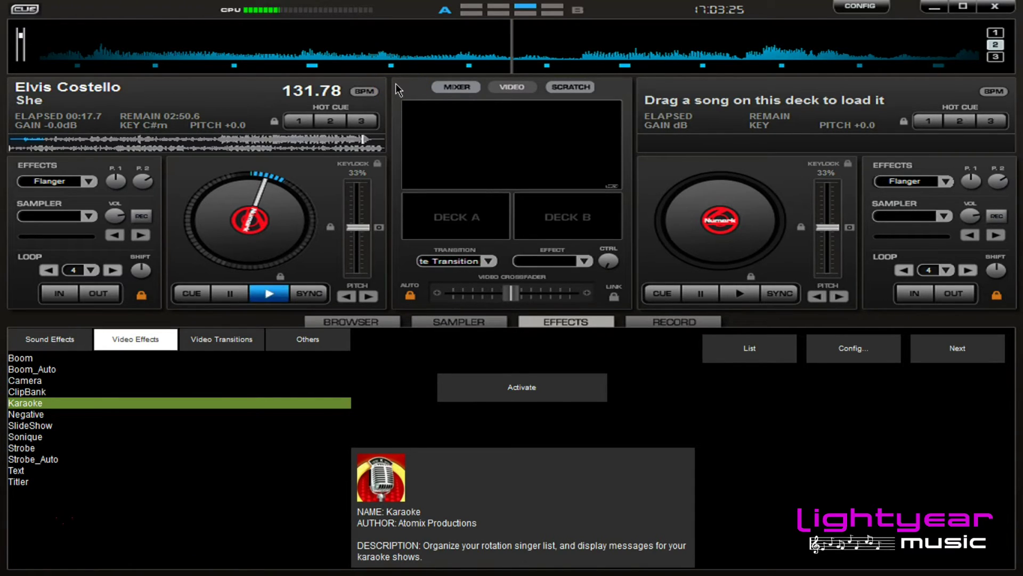
Step: Switch to the music browser showing the Music folder and the side list of queued songs
left_click(360, 321)
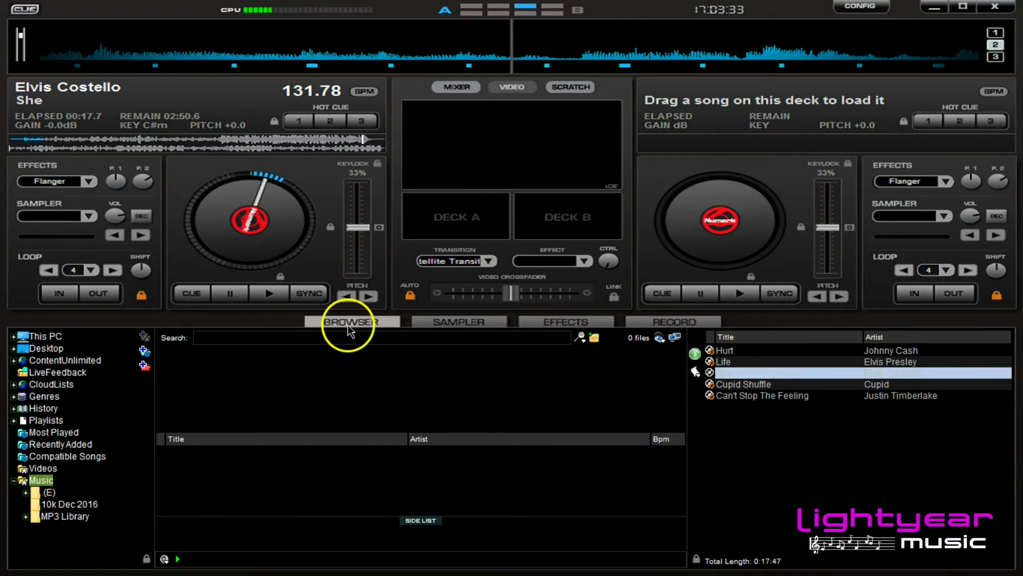
Step: Activate the Karaoke video effect and move its queue window to the right side
left_click(568, 322)
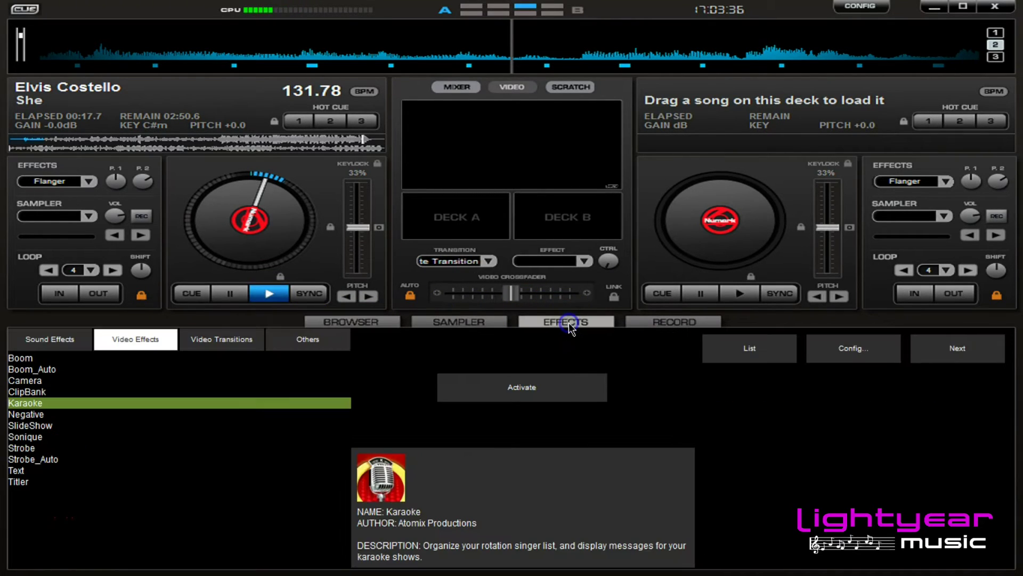
left_click(149, 337)
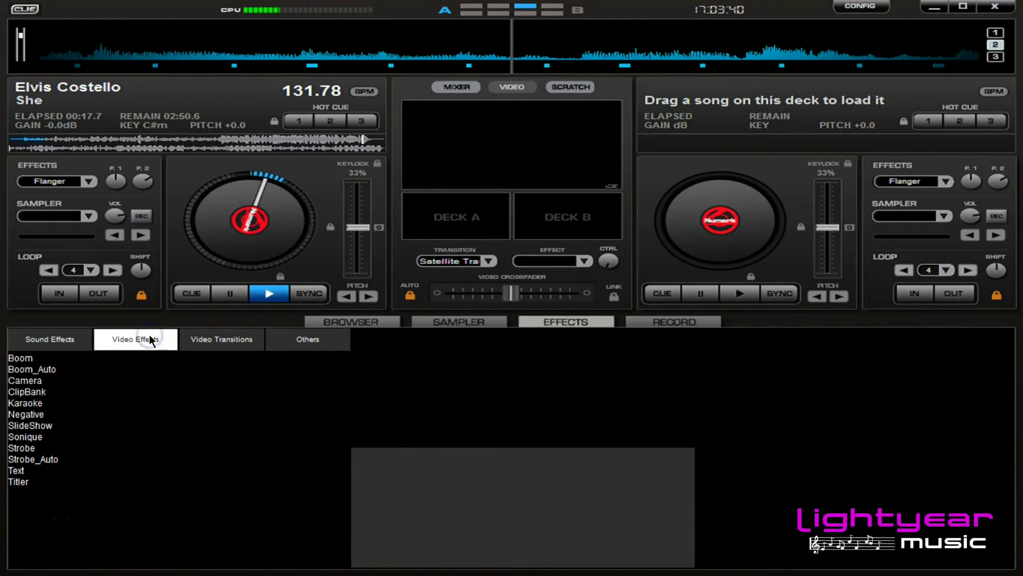
left_click(32, 403)
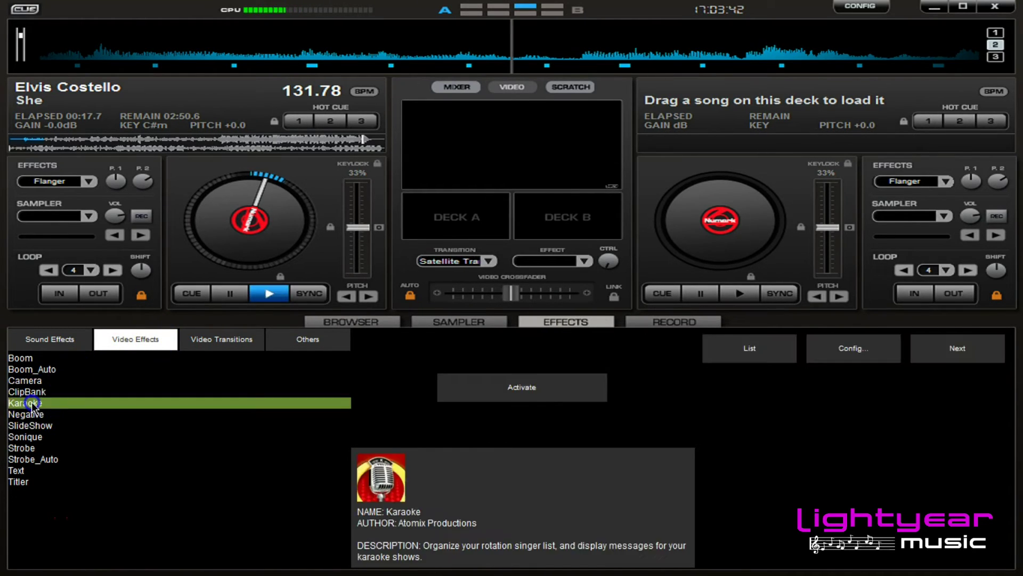
left_click(551, 389)
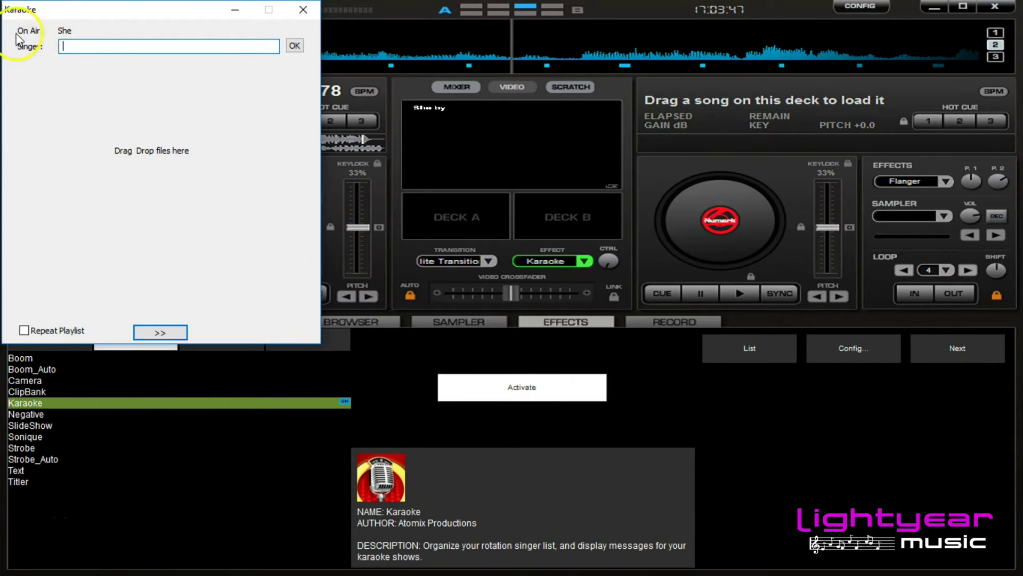
left_click_drag(24, 10, 699, 11)
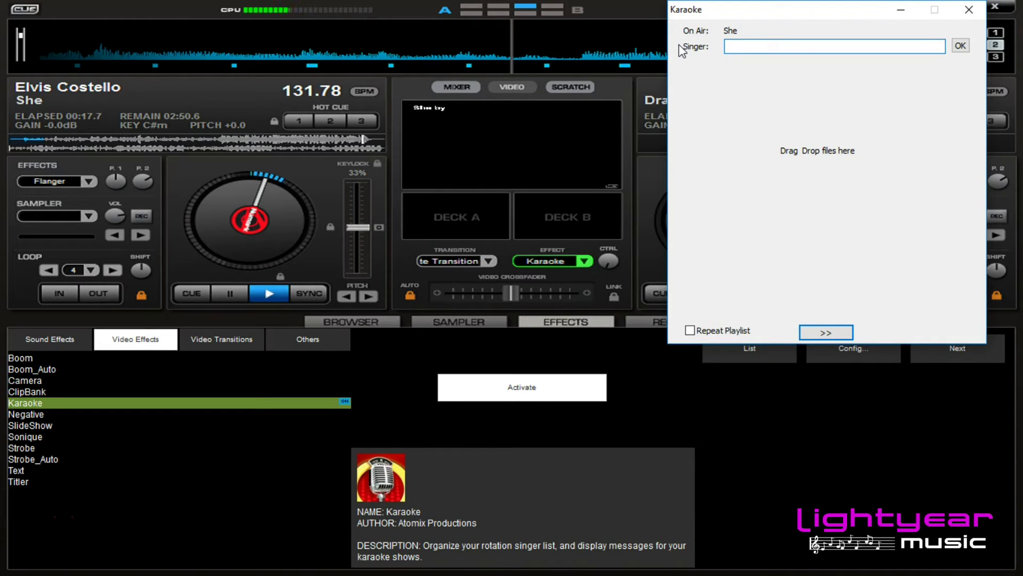
left_click(351, 320)
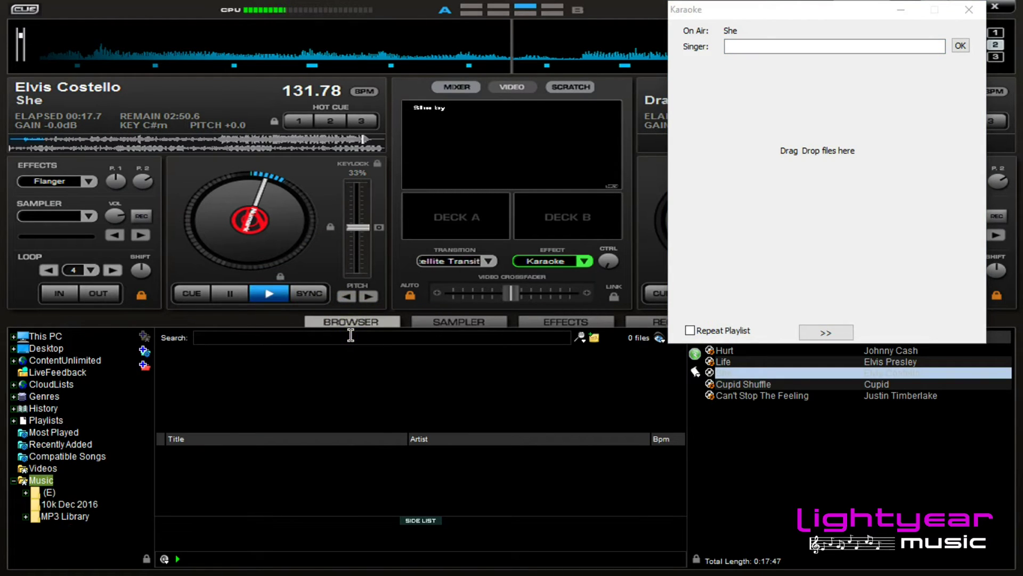
Step: Search 'viva las' and queue Elvis Presley's Viva Las Vegas with its singer's name
type("viva las")
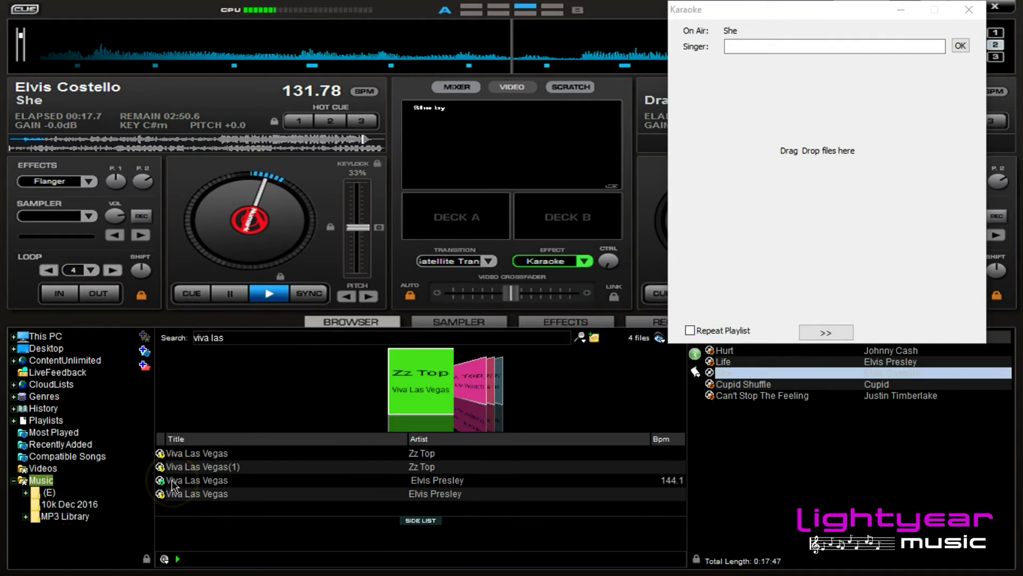
left_click_drag(172, 480, 815, 87)
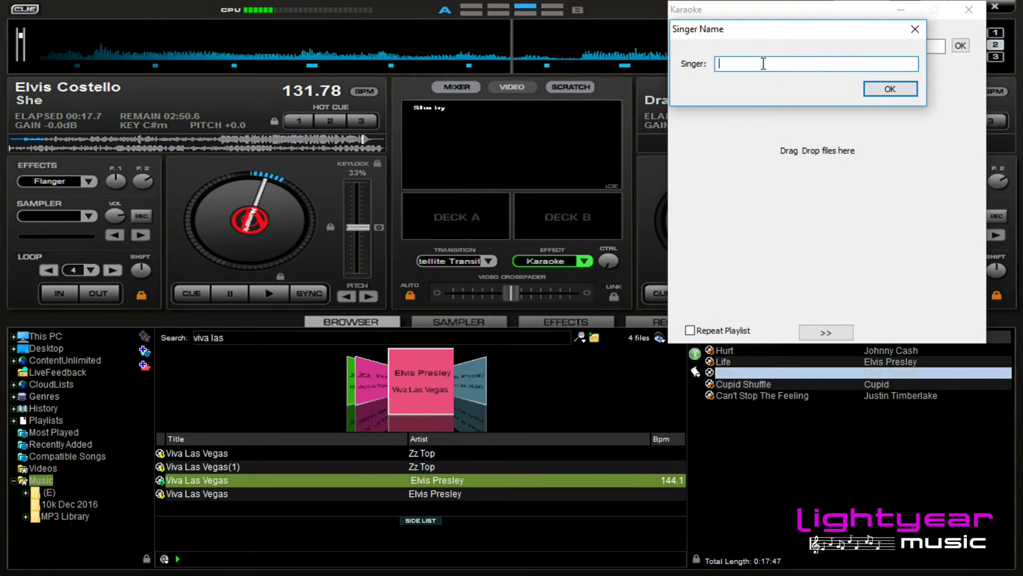
key("Return")
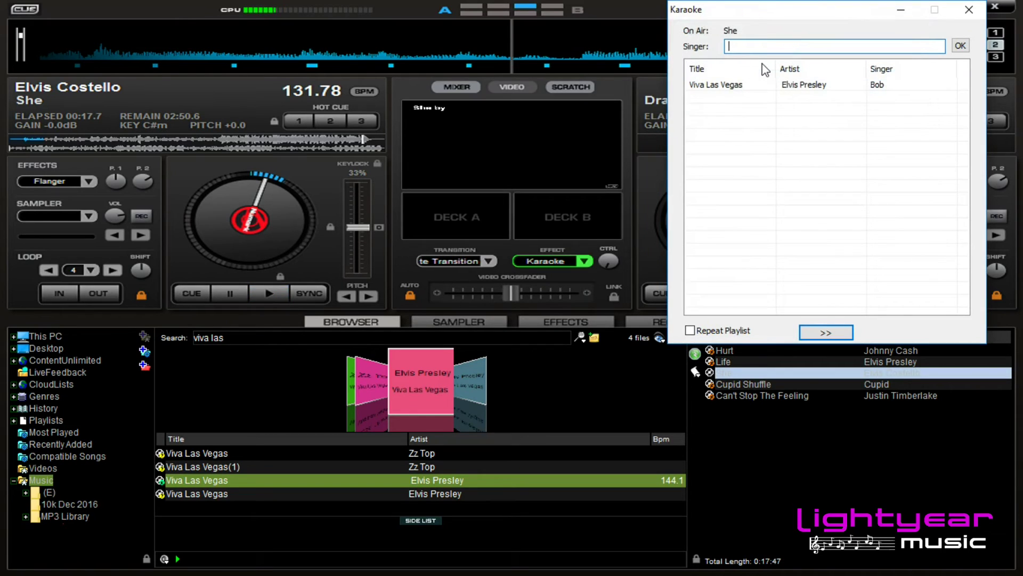
Step: Search 'patsy' and queue Patsy Cline's 'Crazy' with the second singer's name
left_click(268, 341)
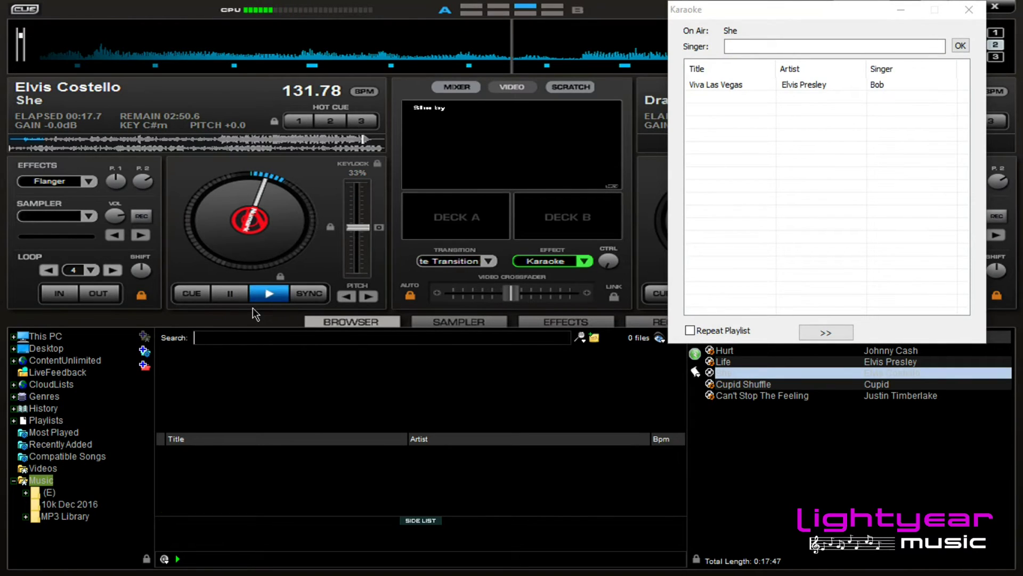
type("patsy")
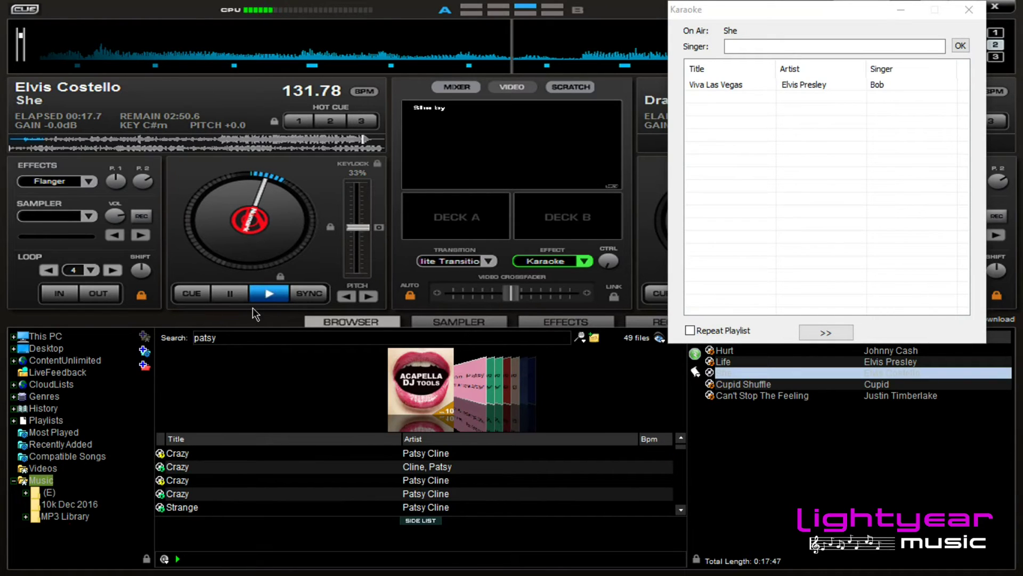
left_click(176, 466)
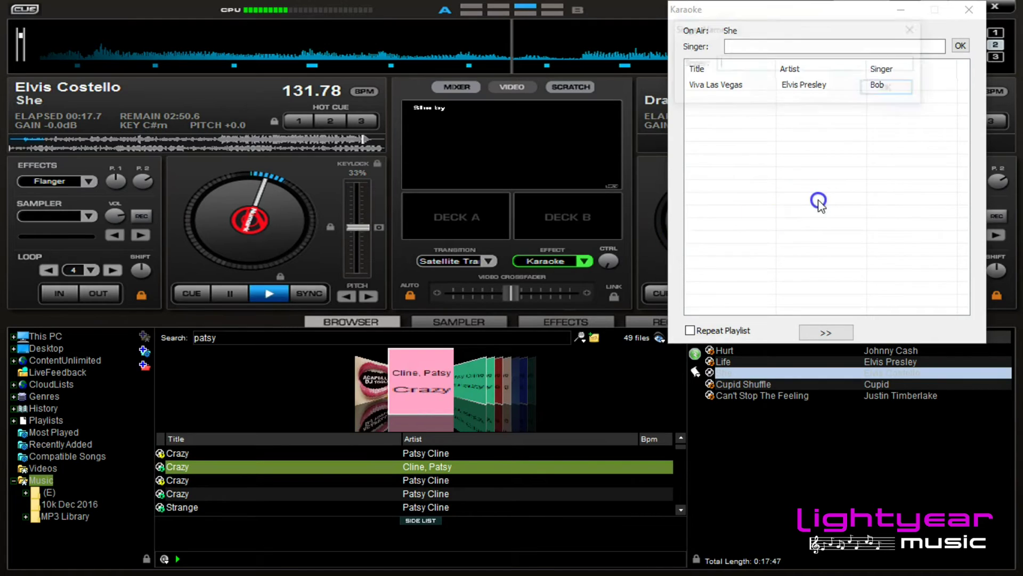
type("D")
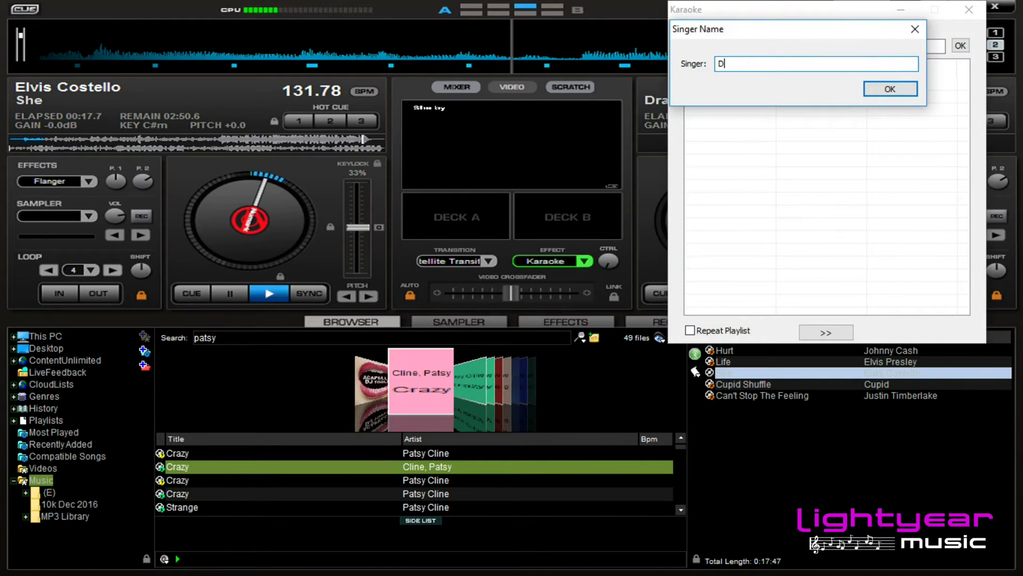
type("ebbie")
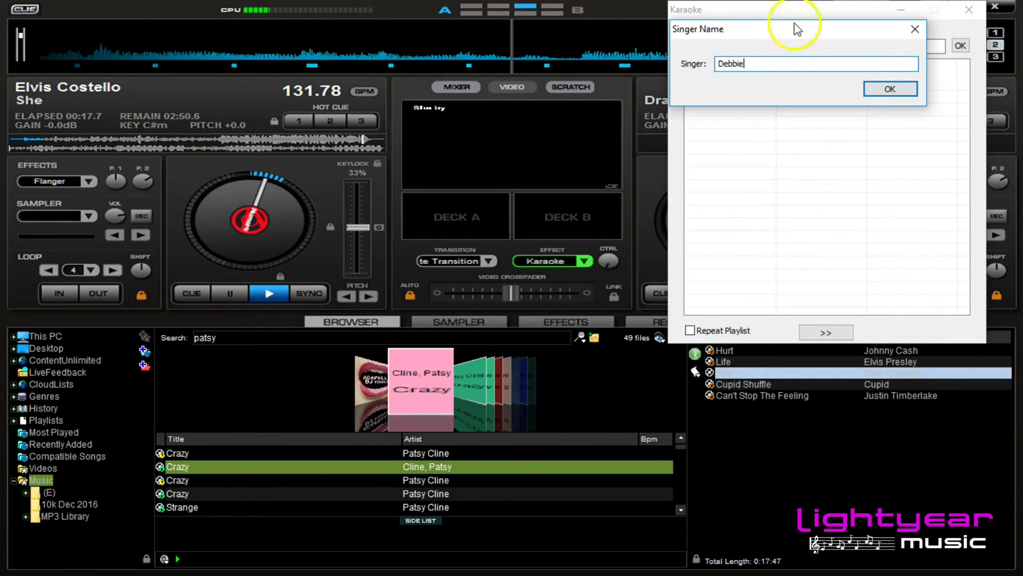
left_click(885, 88)
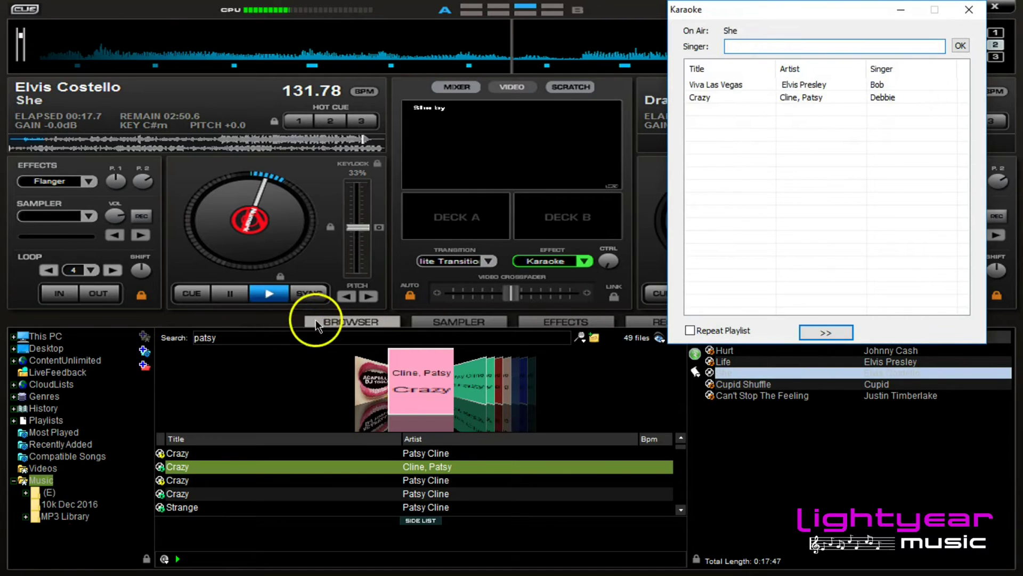
Step: Search 'thriller' and queue Michael Jackson's 'Thriller' with the third singer's name
left_click(240, 337)
key("BackSpace")
key("BackSpace")
key("BackSpace")
key("BackSpace")
key("BackSpace")
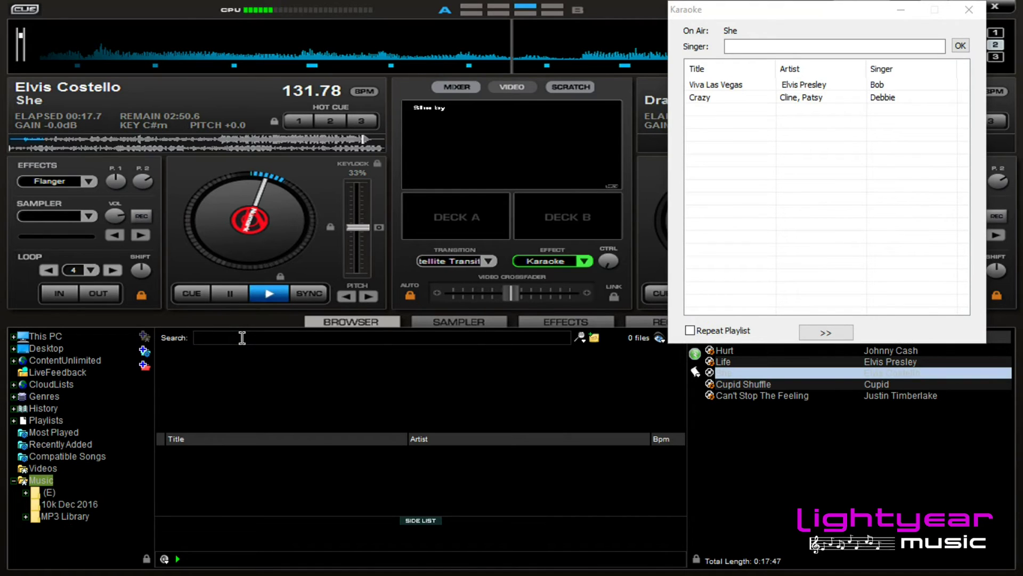
type("thriller")
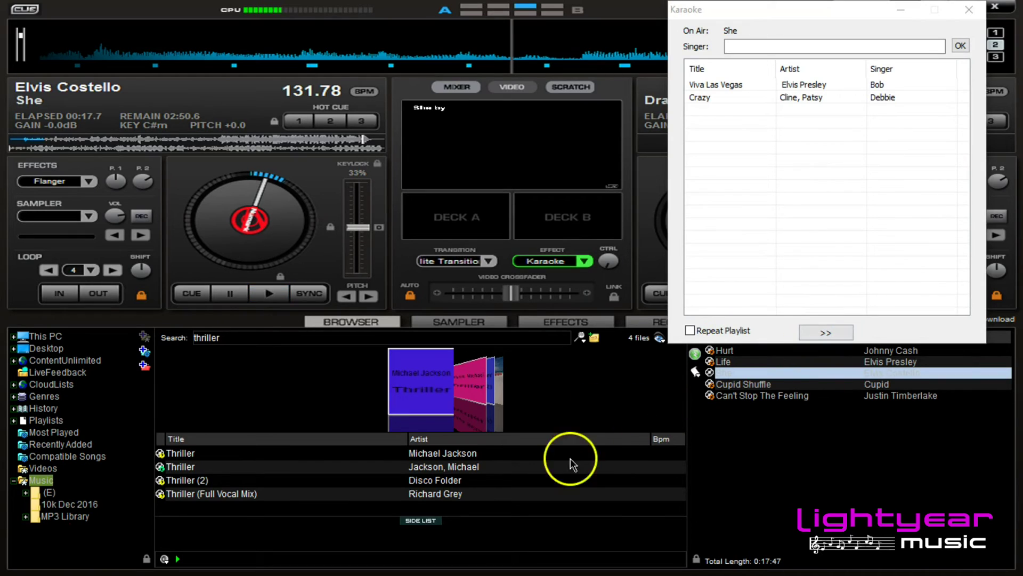
left_click_drag(458, 467, 771, 215)
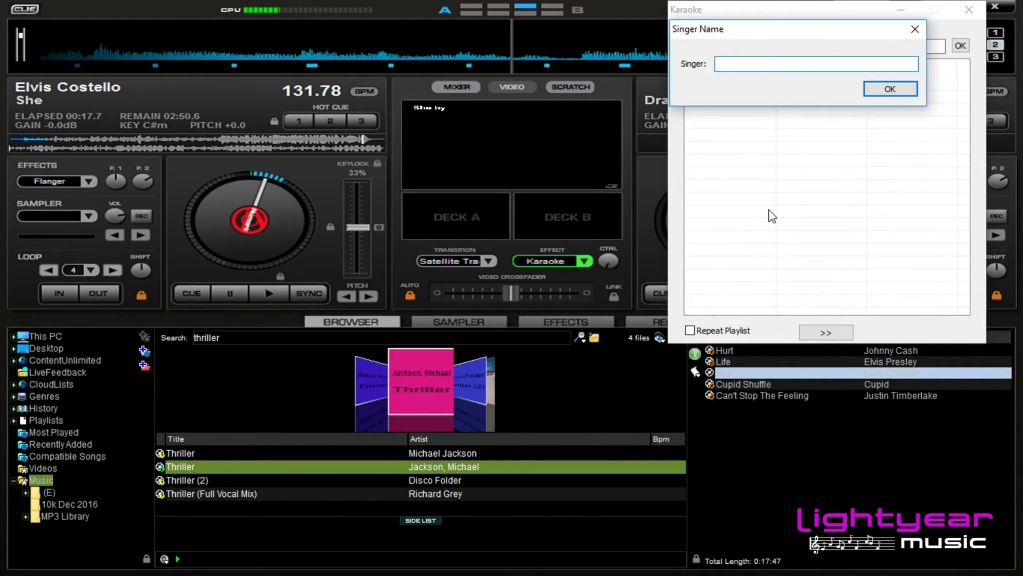
type("JHohn")
key("BackSpace")
key("BackSpace")
key("BackSpace")
key("BackSpace")
key("BackSpace")
type("John")
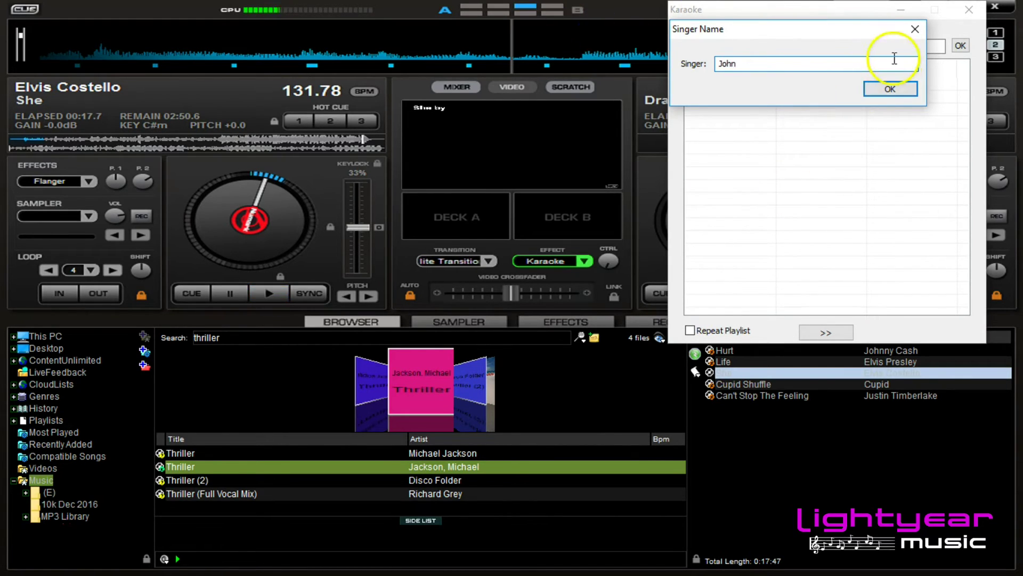
left_click(883, 89)
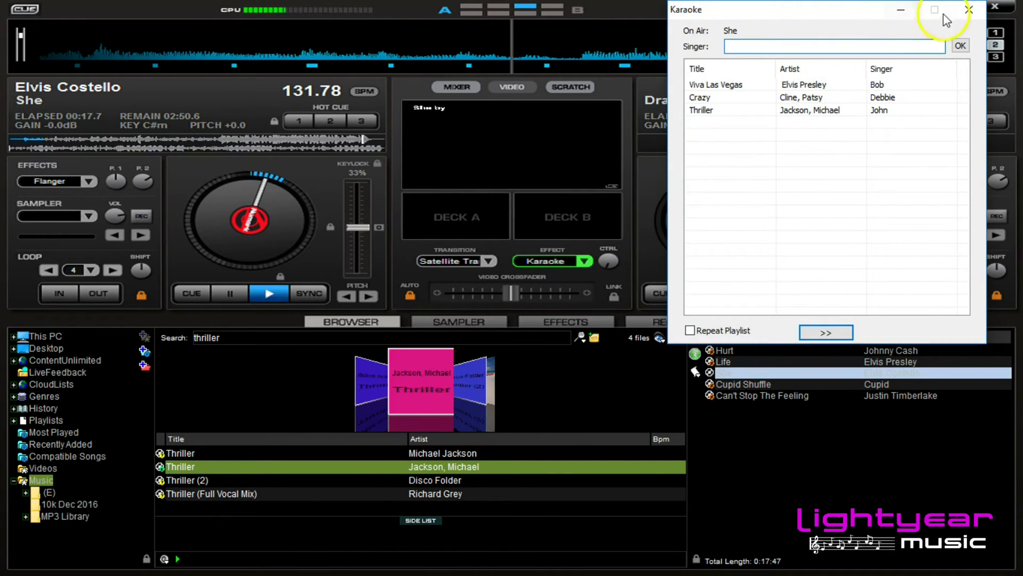
left_click(969, 10)
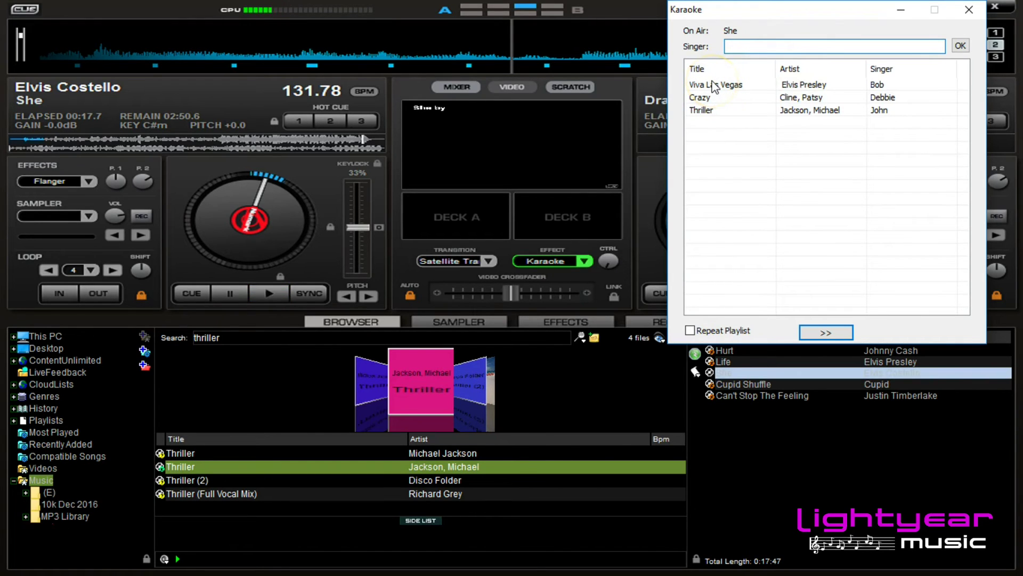
left_click(267, 296)
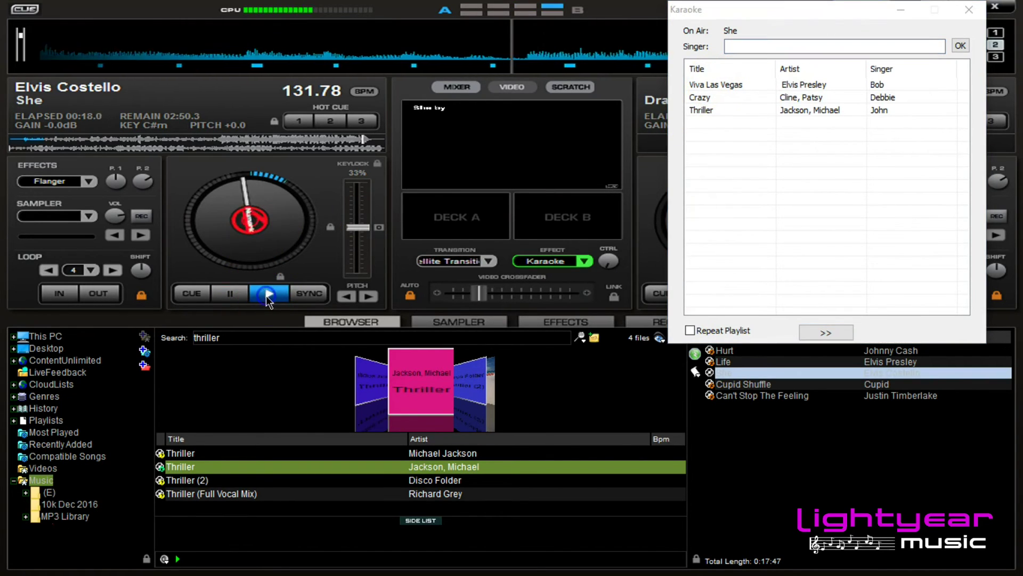
left_click(750, 208)
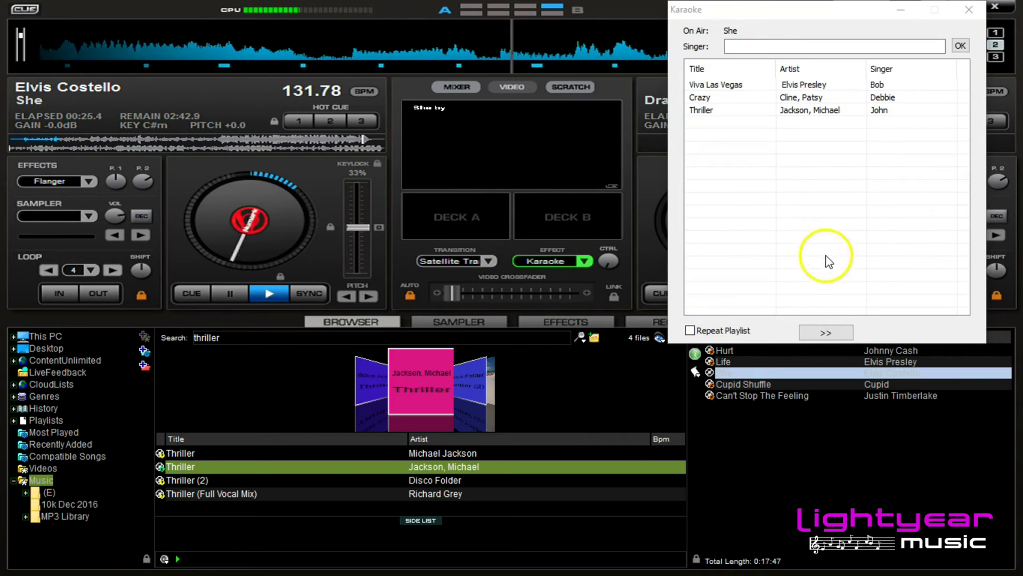
left_click(829, 333)
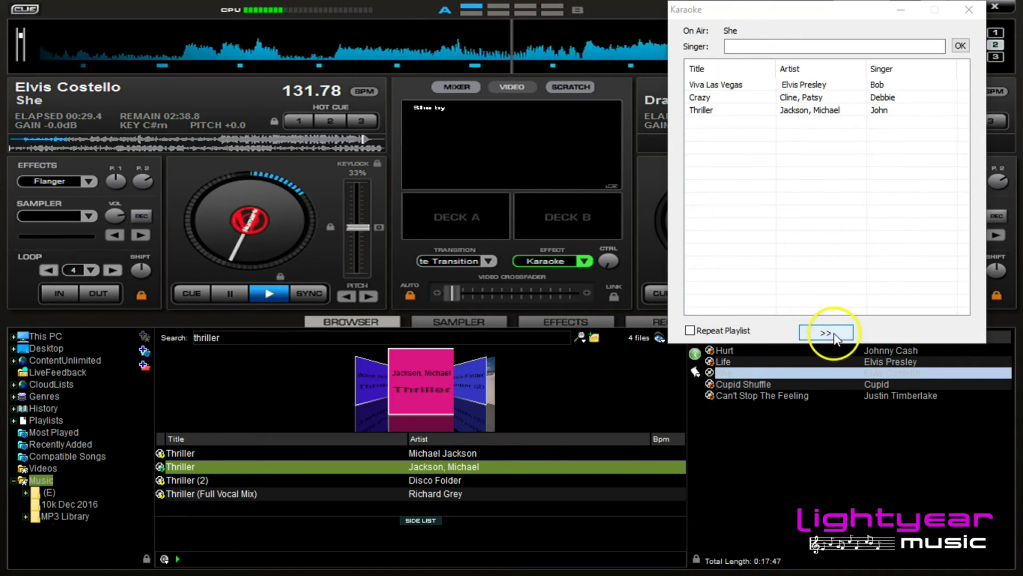
Step: Start Viva Las Vegas from the karaoke queue and skip ahead along deck A's waveform
left_click(828, 333)
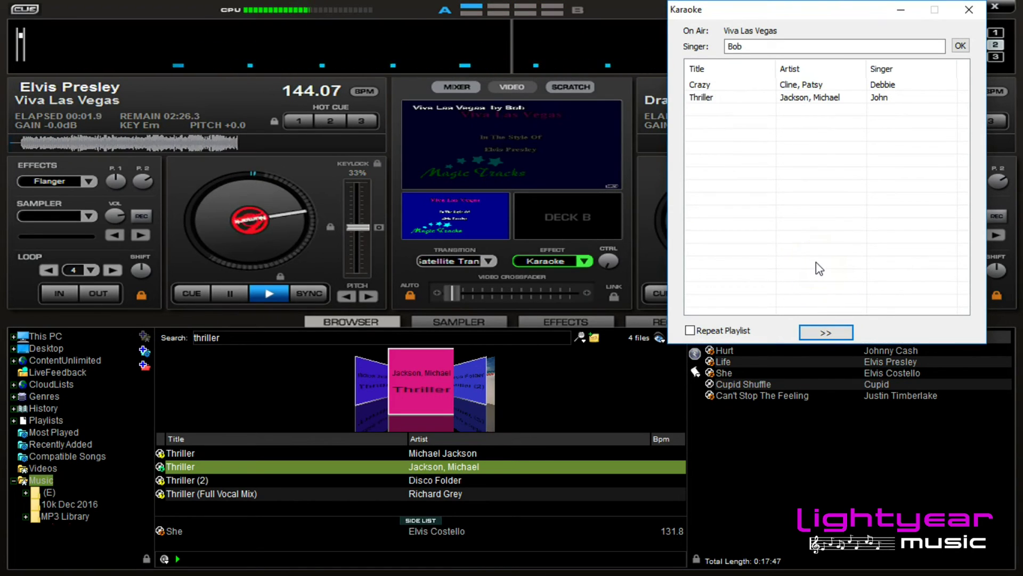
left_click(792, 273)
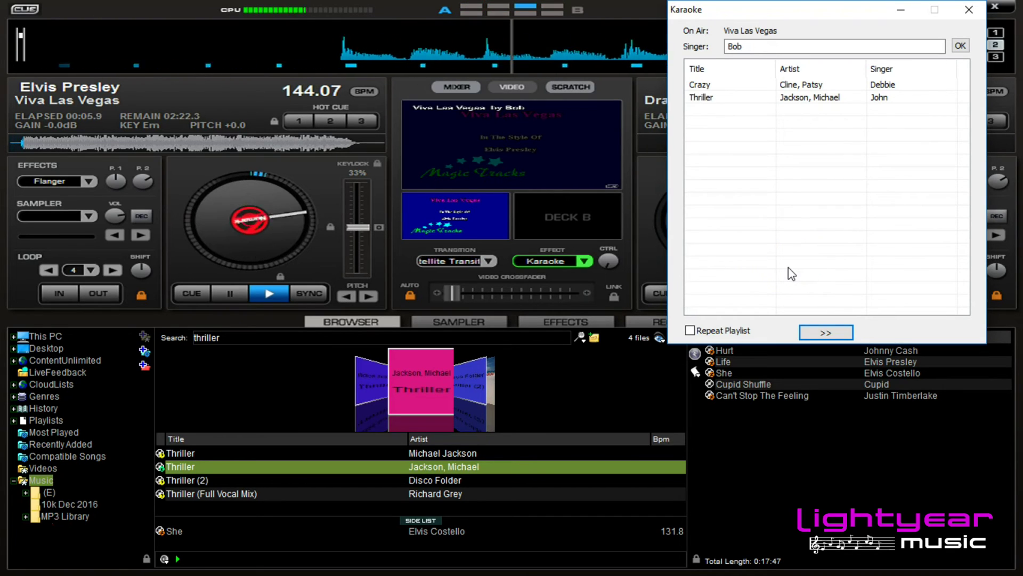
left_click(441, 121)
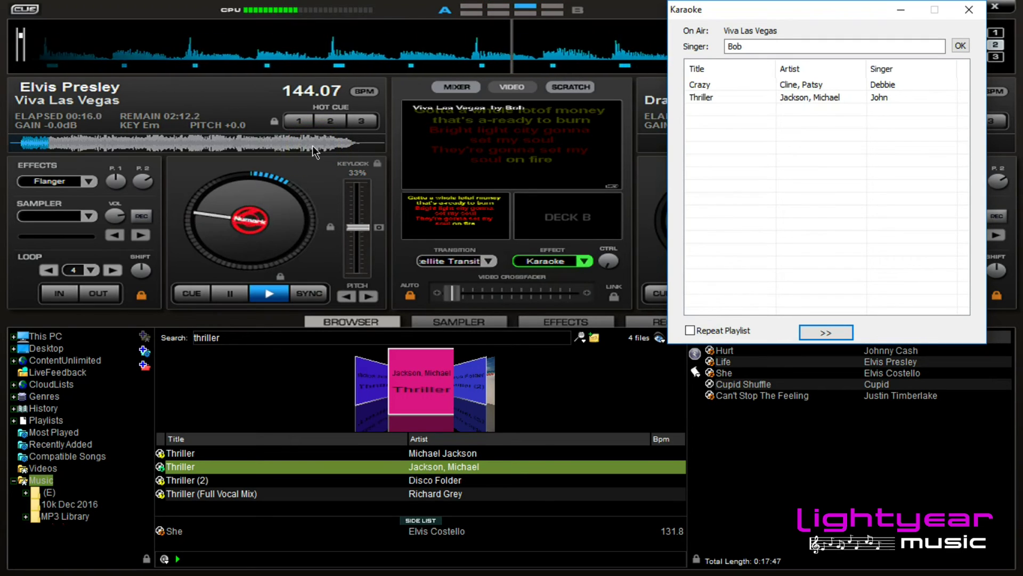
mouse_move(313, 145)
left_mouse_down()
mouse_move(337, 137)
mouse_move(296, 144)
left_mouse_up()
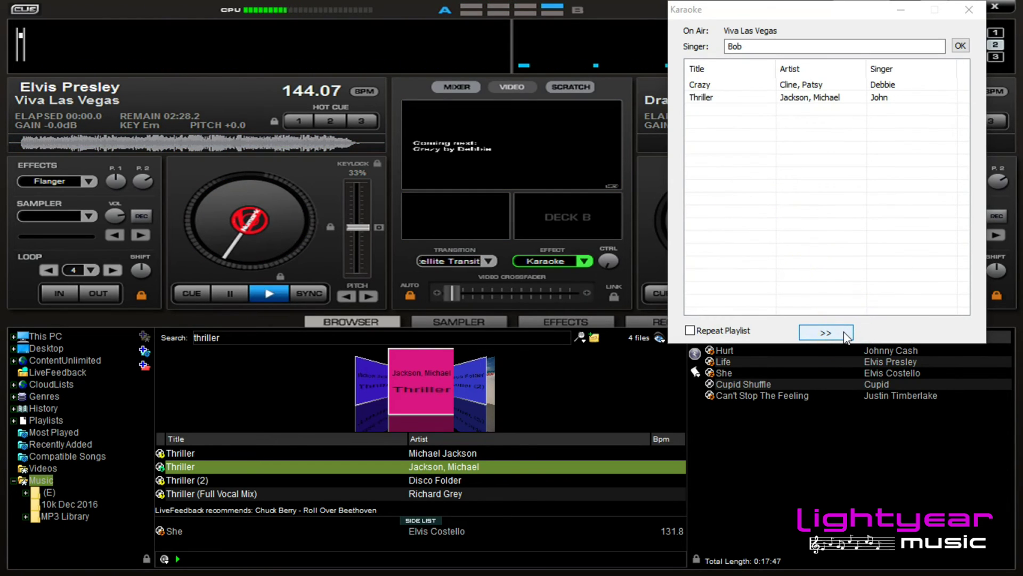
Step: Play 'Crazy' from the queue, skip to near its end, then start 'Thriller'
left_click(826, 333)
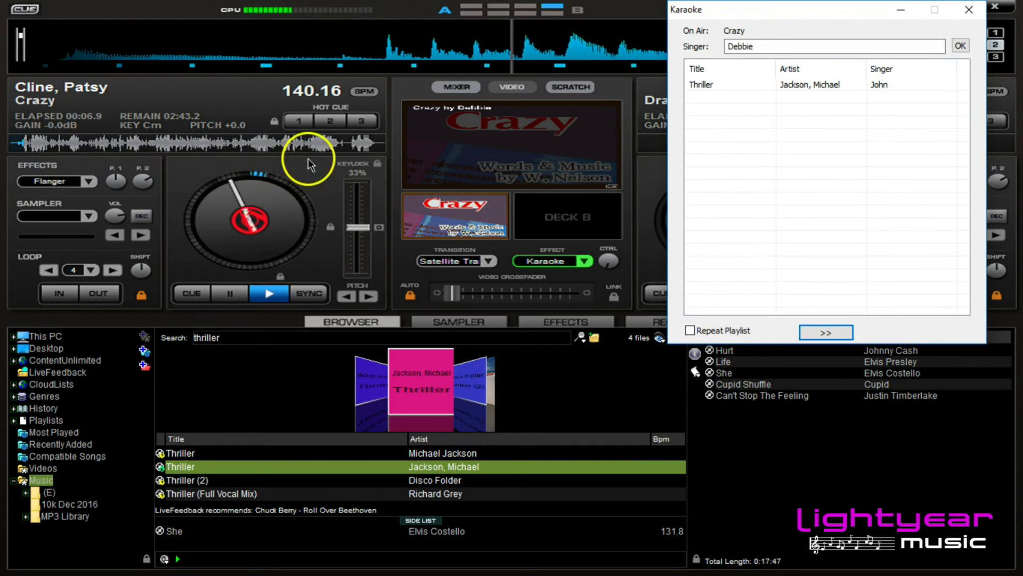
left_click(336, 143)
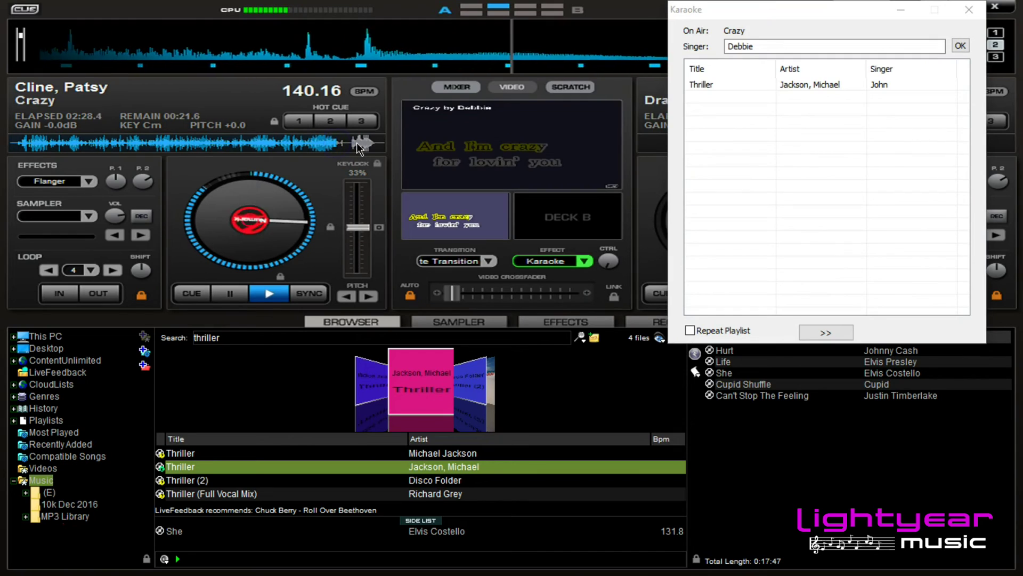
left_click(413, 136)
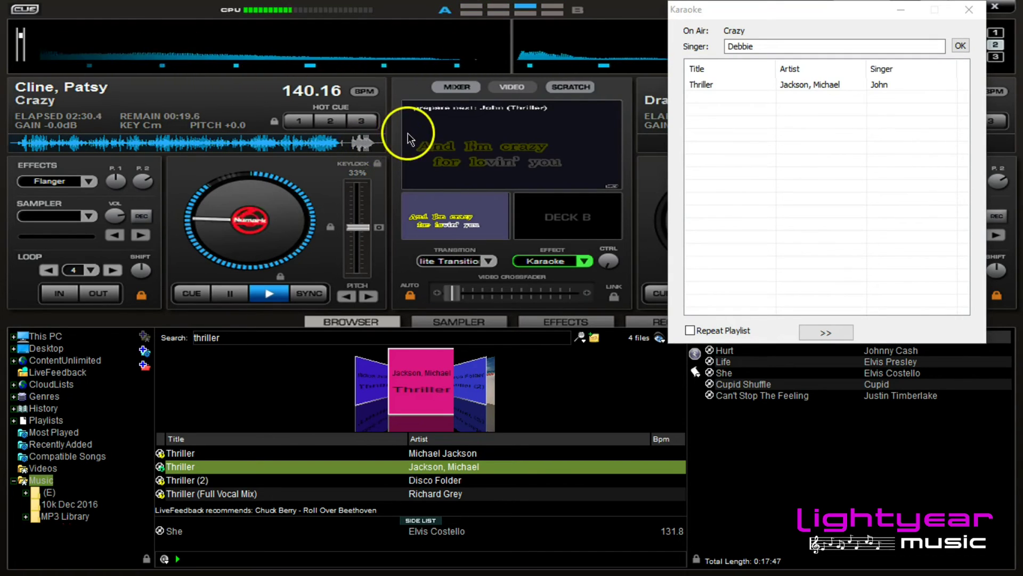
left_click(331, 148)
left_click(462, 113)
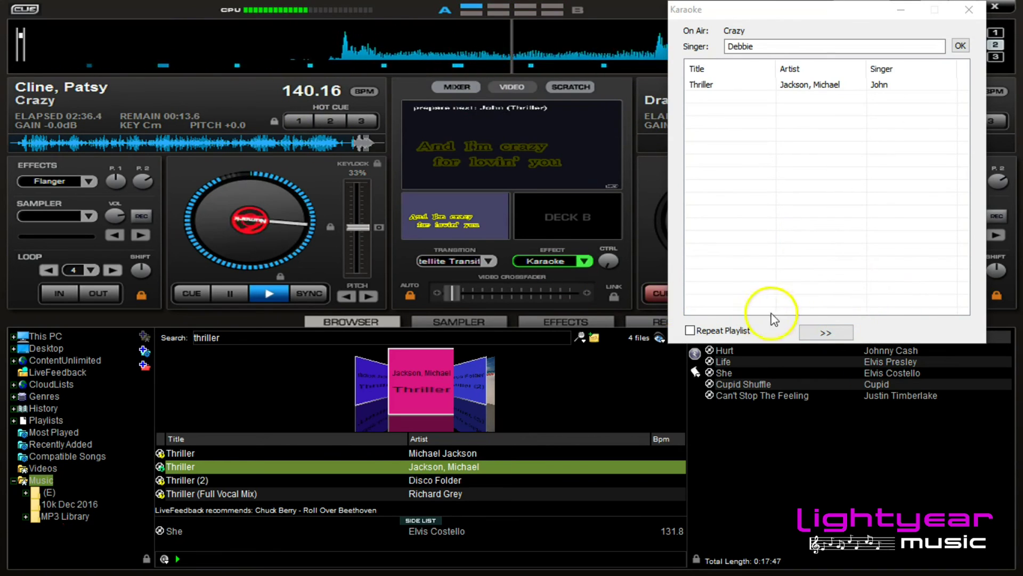
left_click(838, 333)
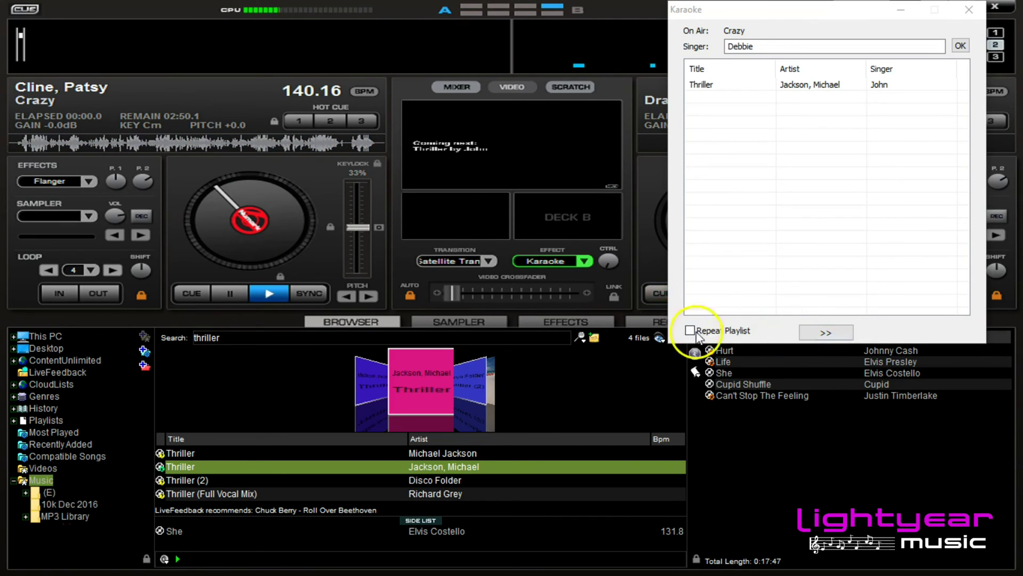
left_click(832, 333)
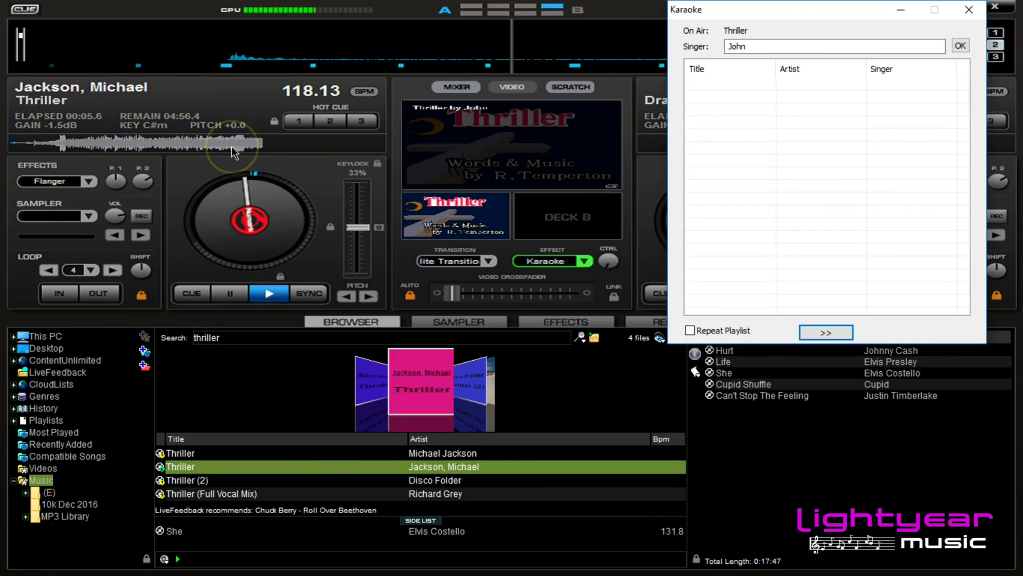
Step: Jump ahead in 'Thriller' on deck A's waveform
left_click(263, 146)
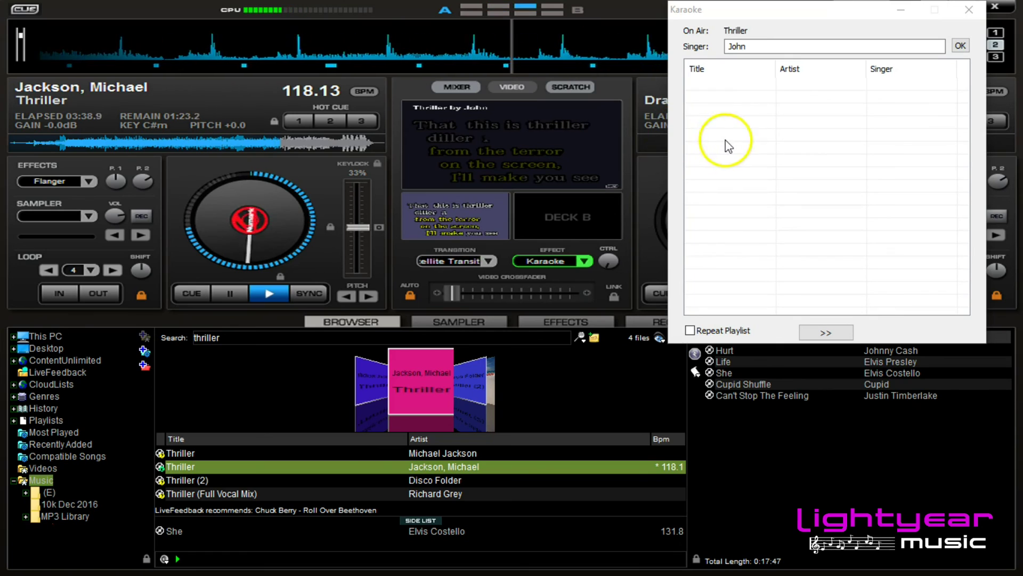
Step: Close the Karaoke window, seek to Thriller's end, start Automix with 'Hurt', then pause it
left_click(969, 10)
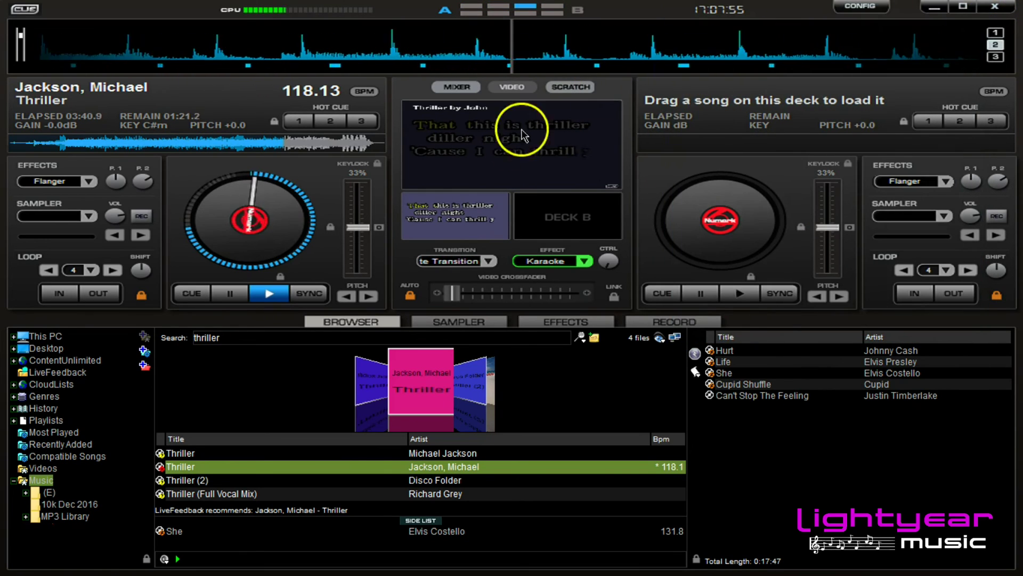
left_click(362, 144)
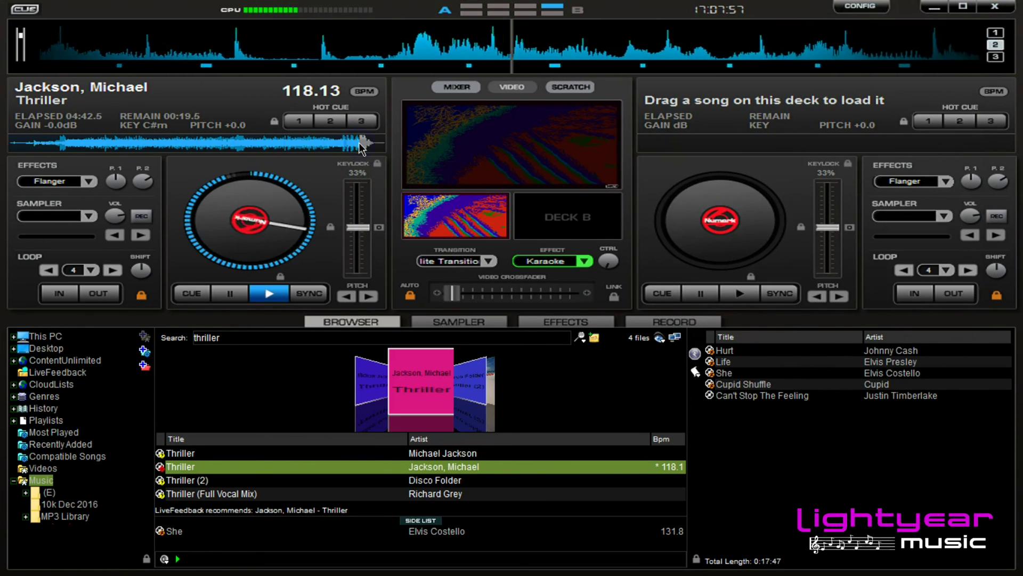
left_click(366, 142)
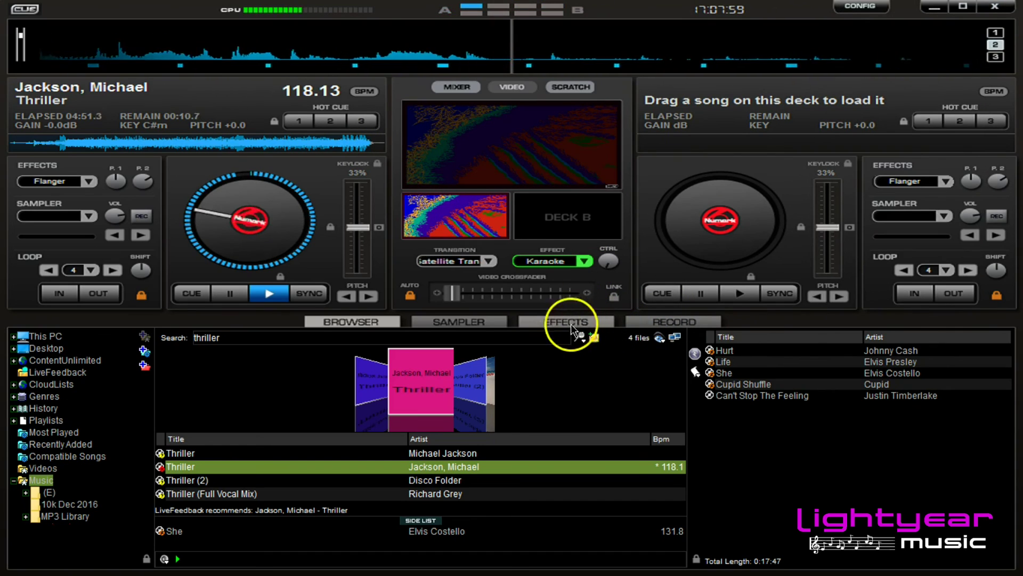
left_click(695, 354)
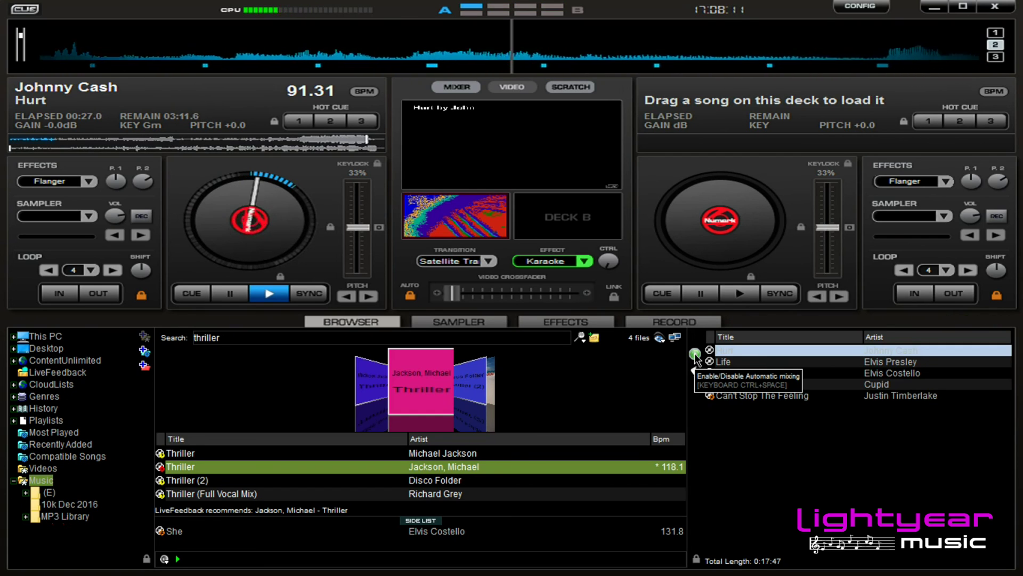
left_click(236, 294)
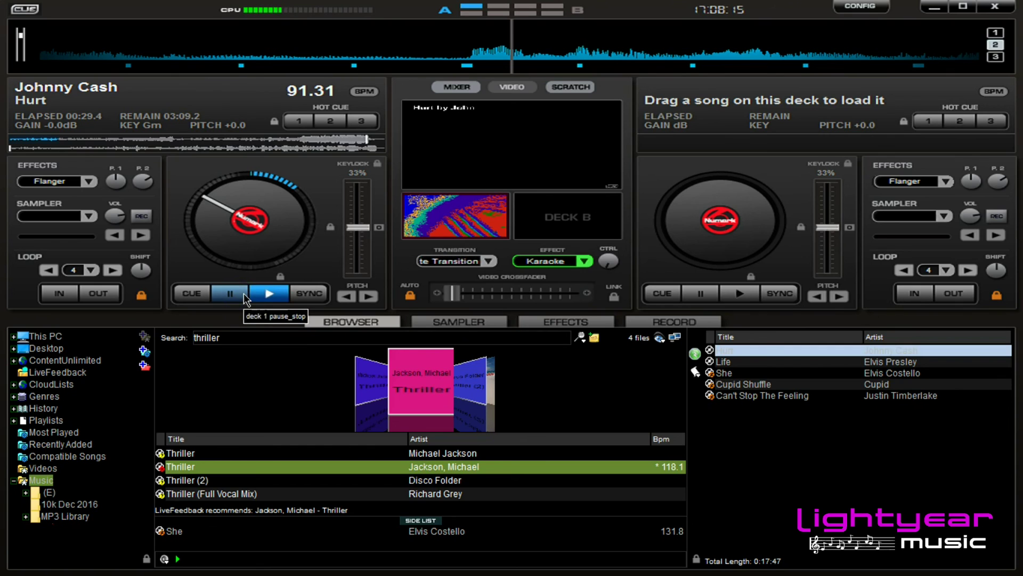